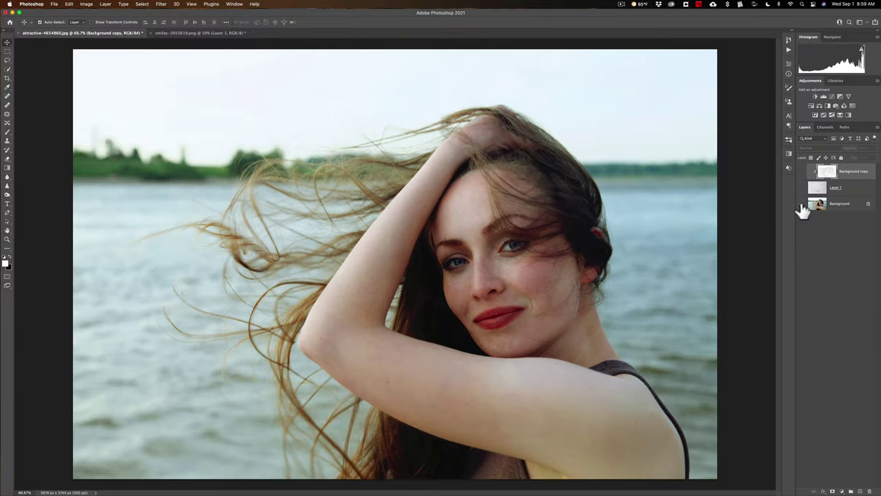
Step: Turn the hidden layers back on to reveal the finished pencil-sketch composite
alt+click(801, 204)
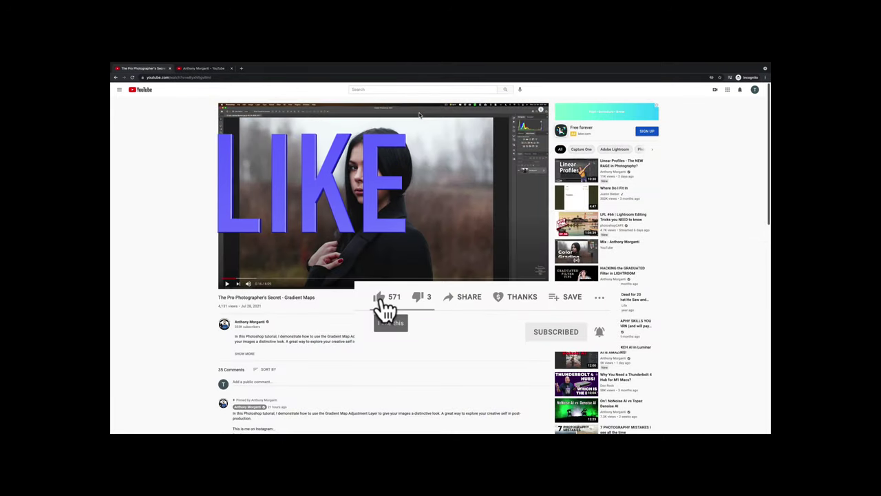
Step: Like the Gradient Maps tutorial video, bringing it to 572 likes, and open Super Thanks
click(379, 298)
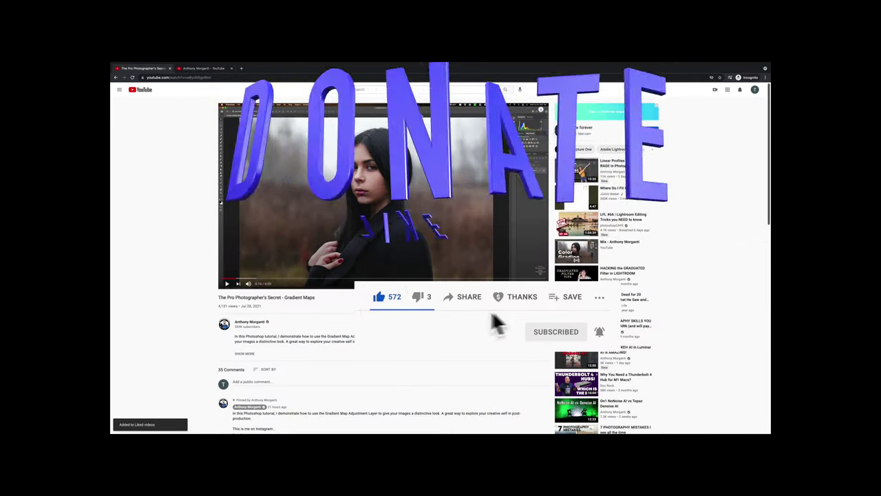
click(517, 307)
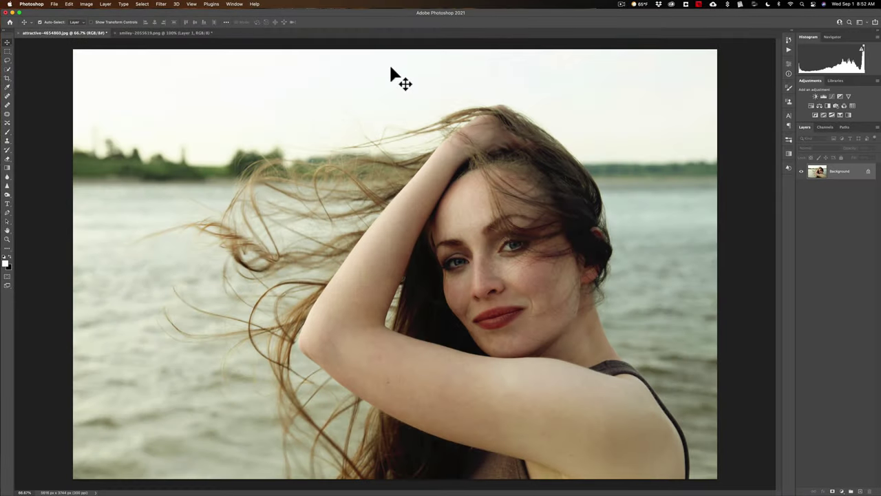
Step: Bring the smiley torn-paper document forward, then switch to the browser's Pixabay page
click(168, 32)
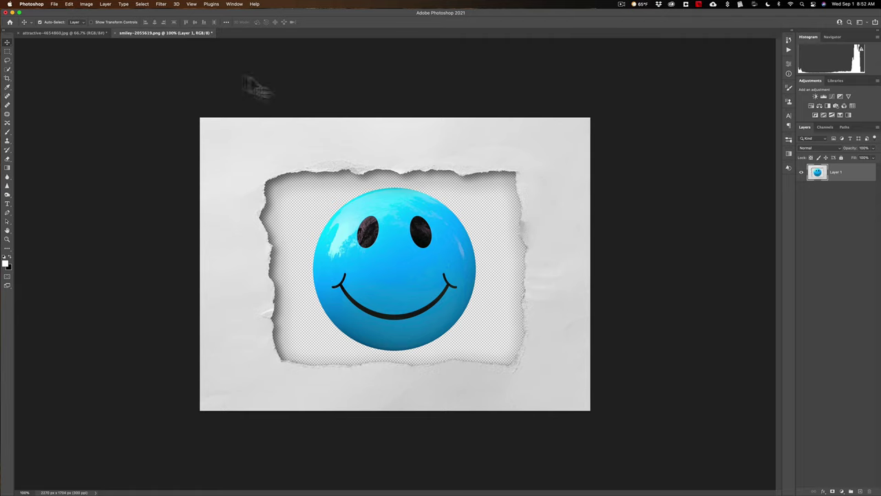
key(ctrl+Right)
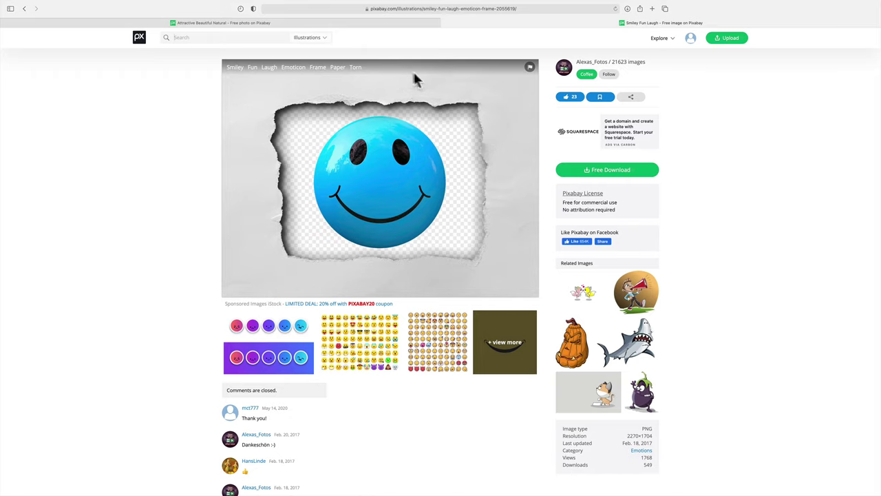
Step: Show the Pixabay page for the Attractive Beautiful Natural woman photo
click(367, 22)
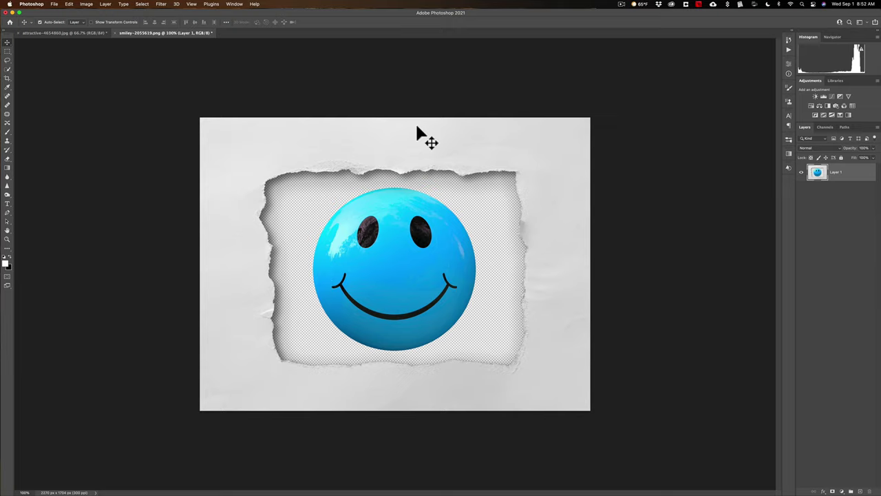
Step: Switch to the Magic Wand Tool, set to tolerance 32 with contiguous sampling
key(w)
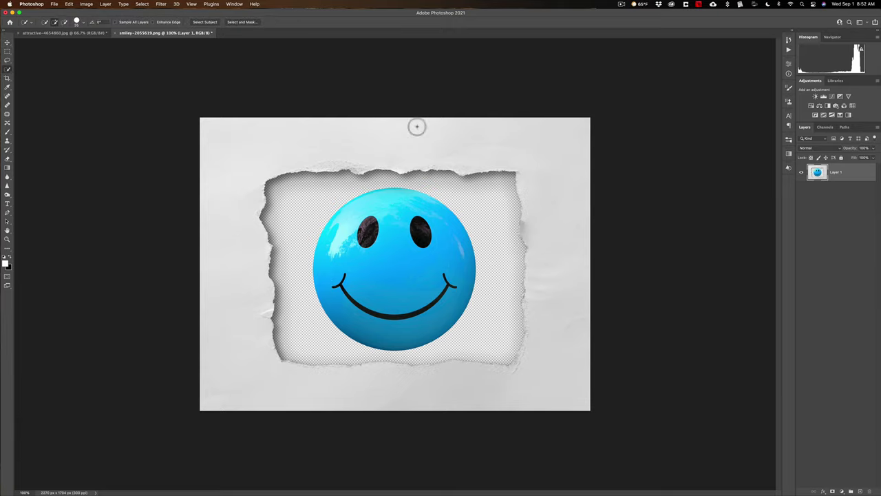
click(8, 70)
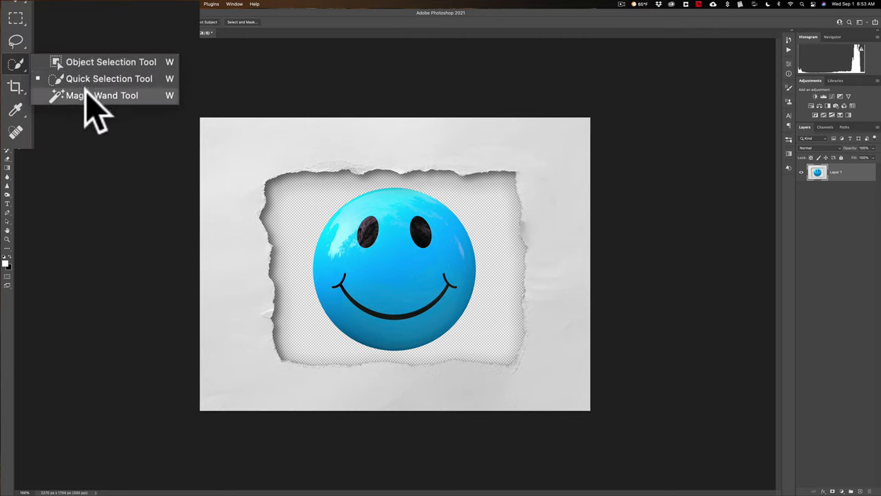
click(33, 79)
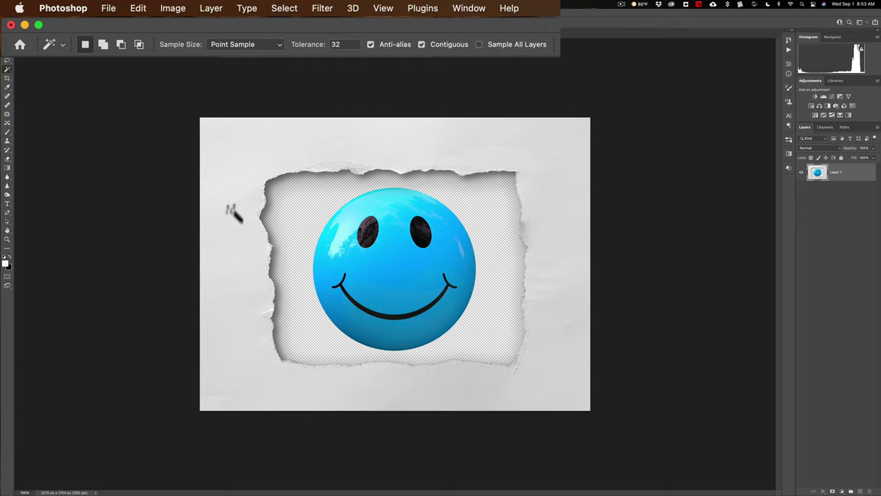
Step: Select the white torn paper surrounding the hole in the smiley image with the Magic Wand
key(f)
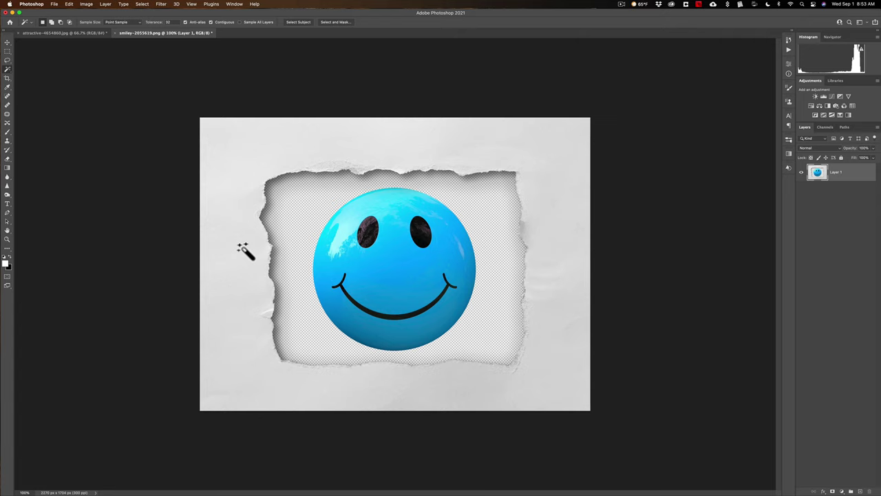
click(243, 251)
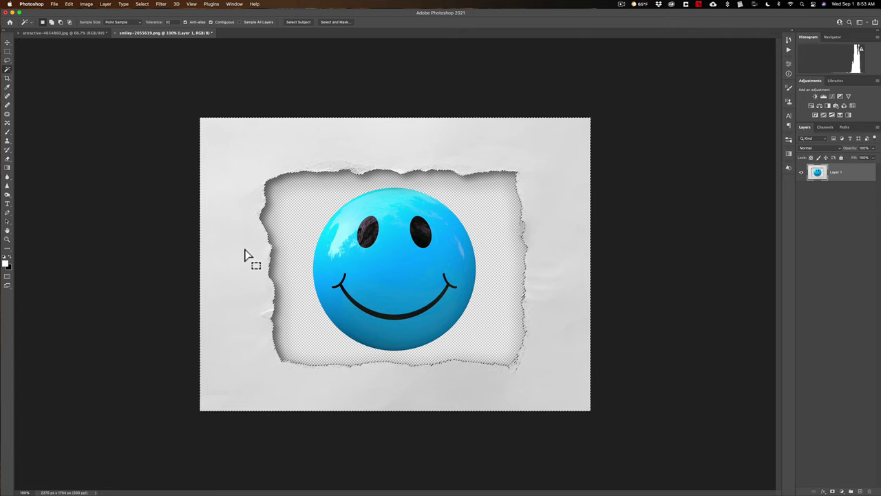
key(Delete)
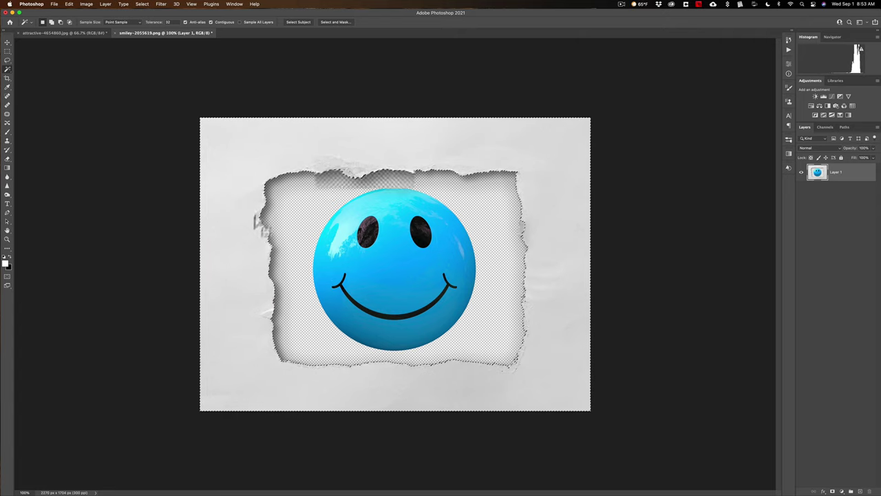
mouse_move(358, 199)
mouse_down()
mouse_move(334, 167)
mouse_move(340, 181)
mouse_move(328, 191)
mouse_move(365, 164)
mouse_move(325, 183)
mouse_move(350, 187)
mouse_move(357, 198)
mouse_up()
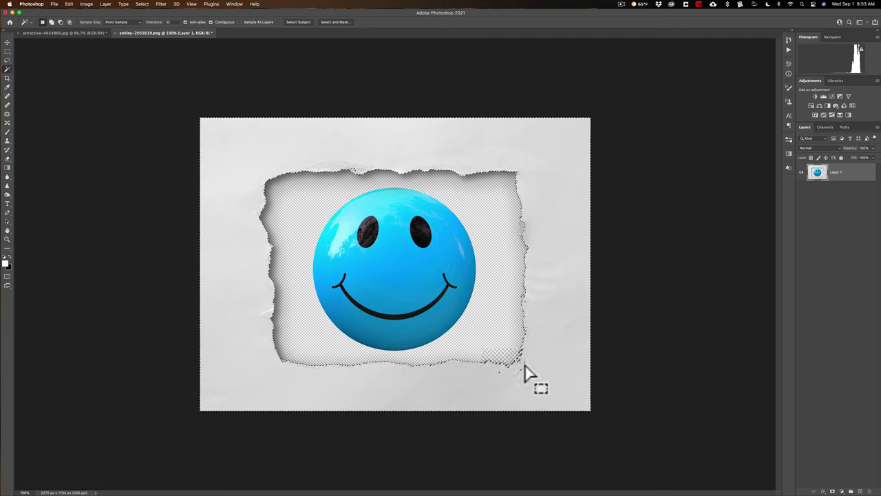
drag(524, 371, 523, 347)
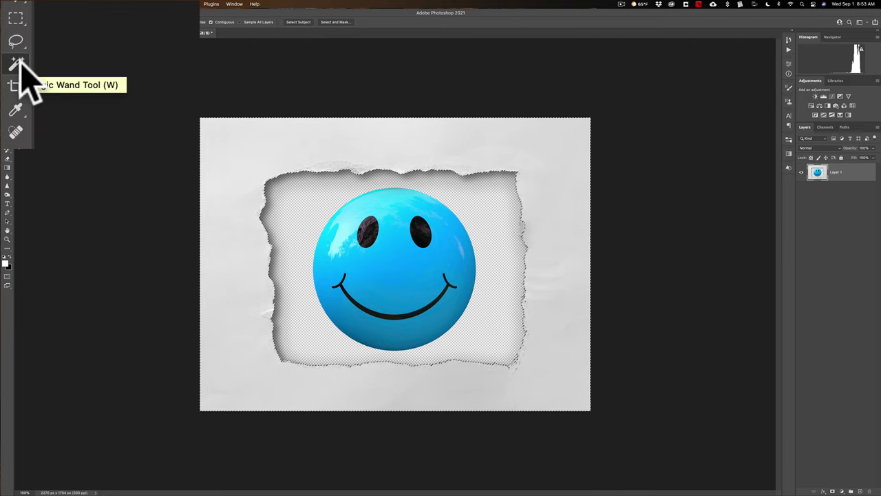
Step: Switch to the Quick Selection Tool while keeping the torn paper selected
click(20, 63)
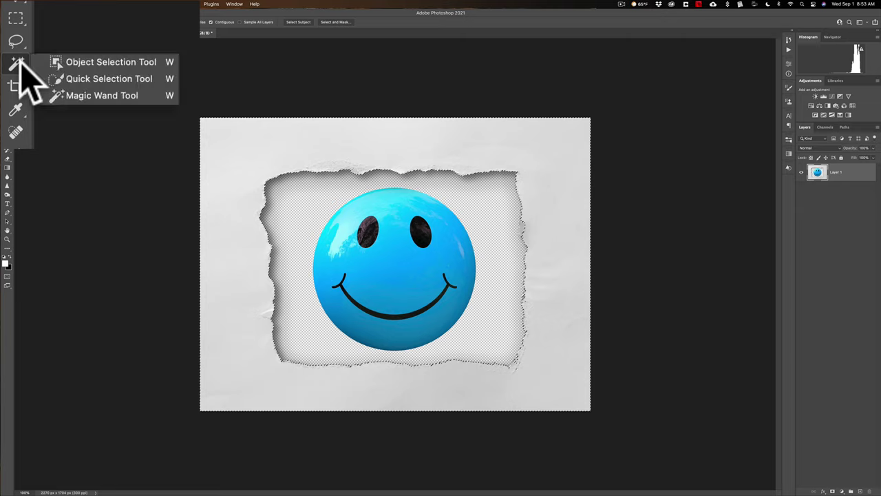
click(83, 78)
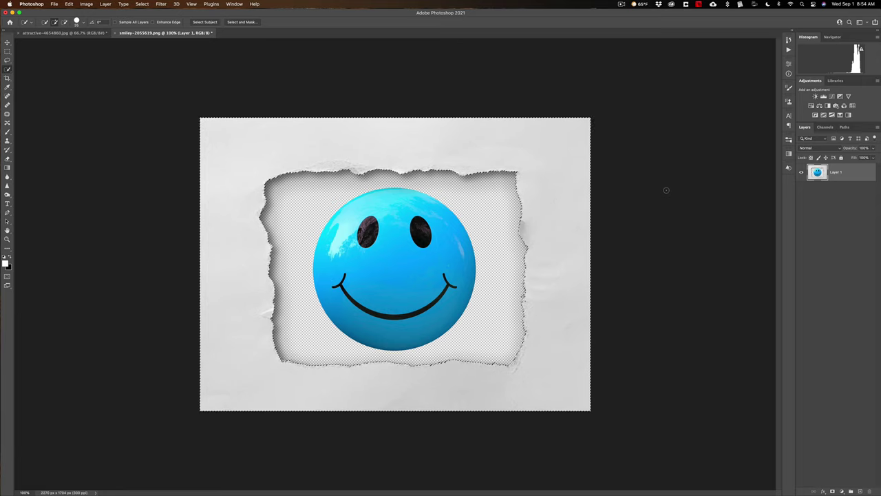
Step: Invert the selection, delete the blue smiley from the hole, and deselect
key(shift)
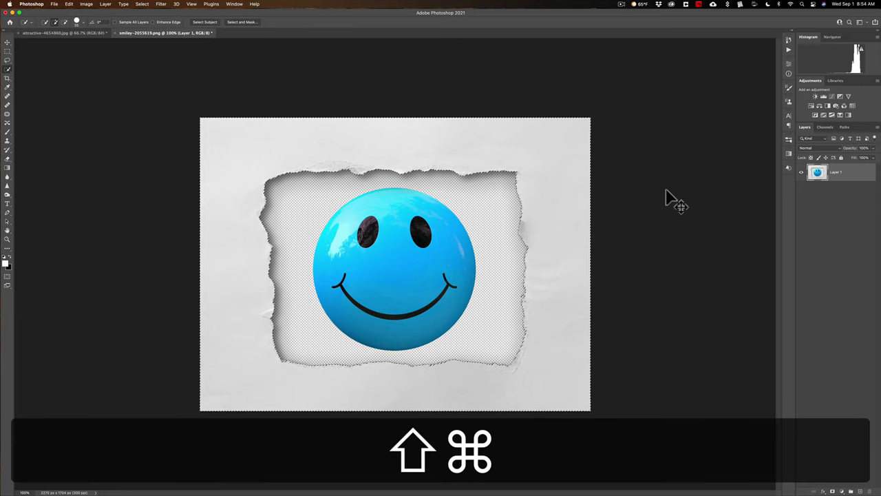
key(super+shift+i)
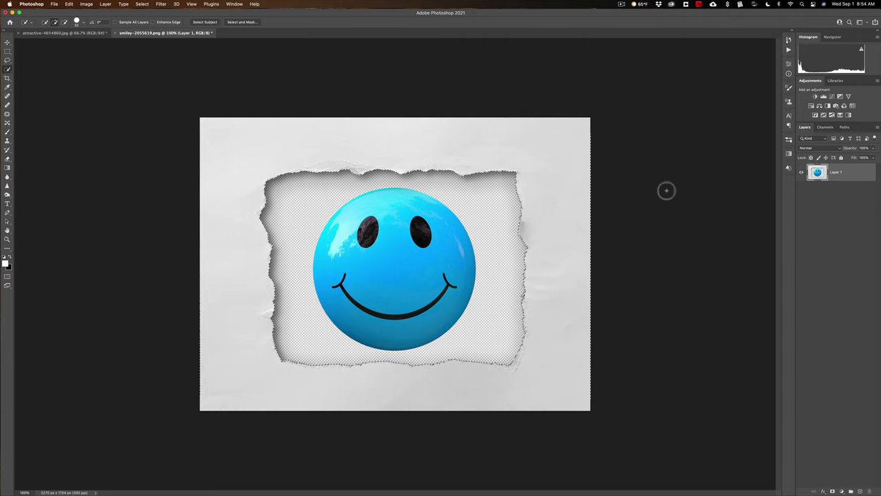
key(BackSpace)
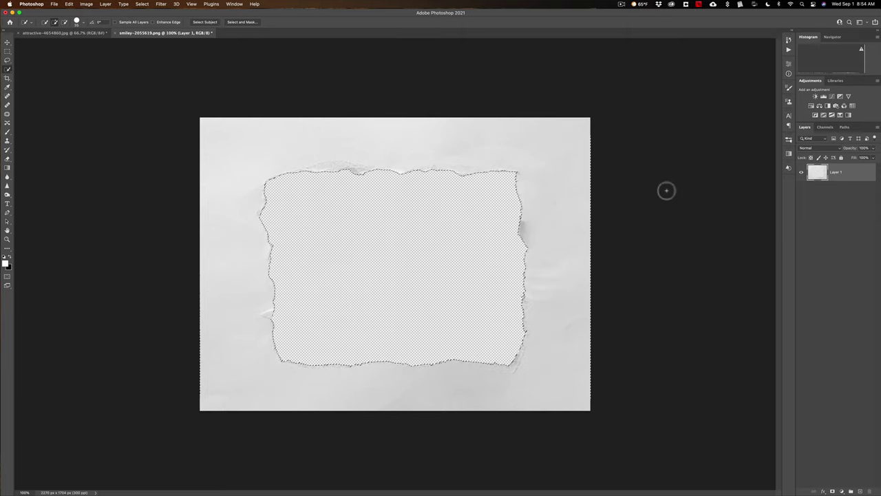
key(super+d)
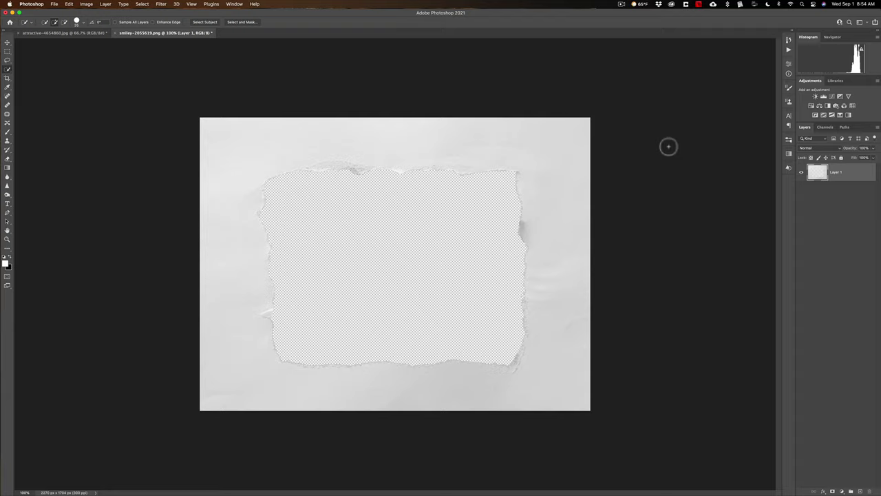
Step: Crop outward on every side with no fixed ratio and Content-Aware fill to enlarge the paper canvas
key(c)
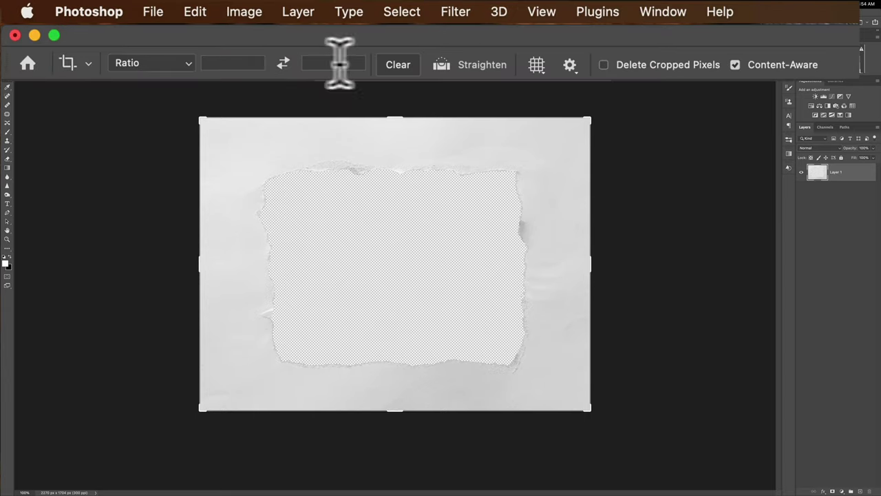
click(397, 62)
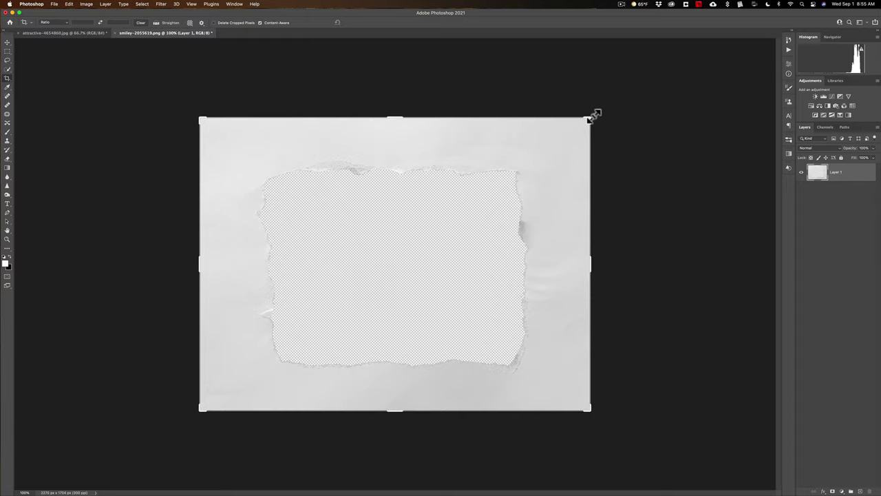
key(super+minus)
key(super+minus)
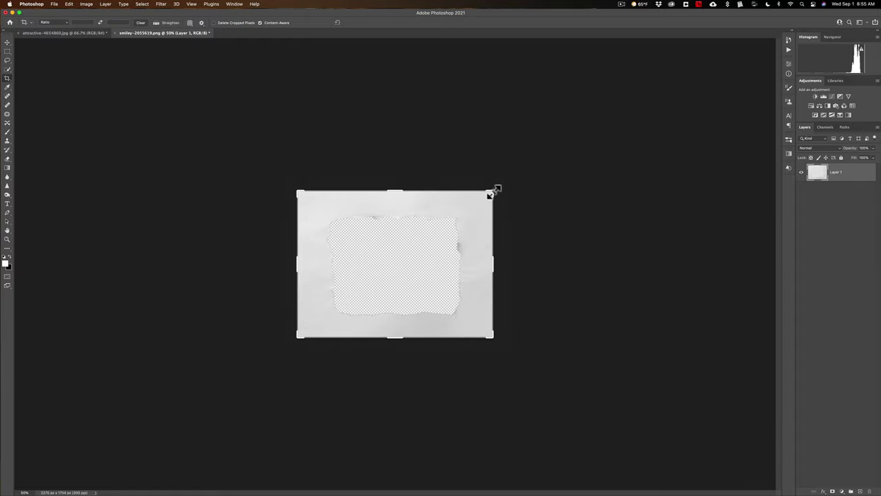
drag(496, 187, 557, 160)
drag(236, 366, 172, 397)
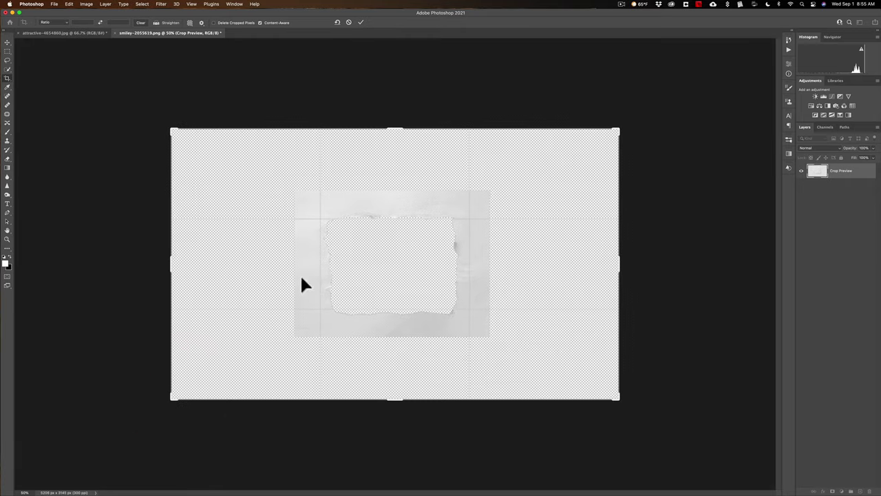
drag(394, 129, 393, 123)
drag(398, 405, 399, 409)
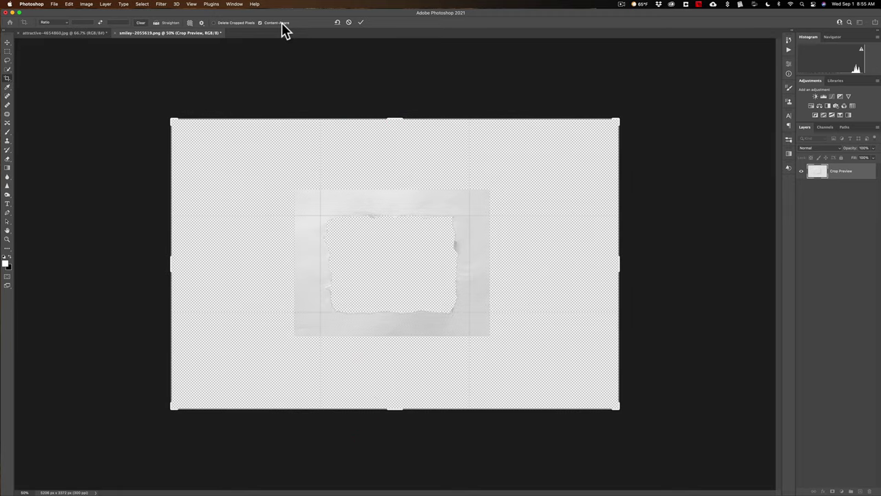
click(360, 23)
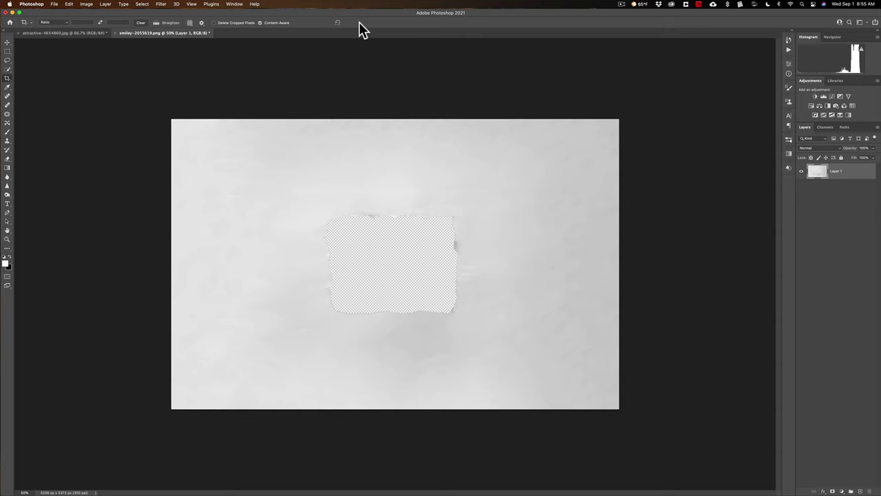
Step: Return to the attractive-4654860.jpg portrait and select the Move tool
click(75, 33)
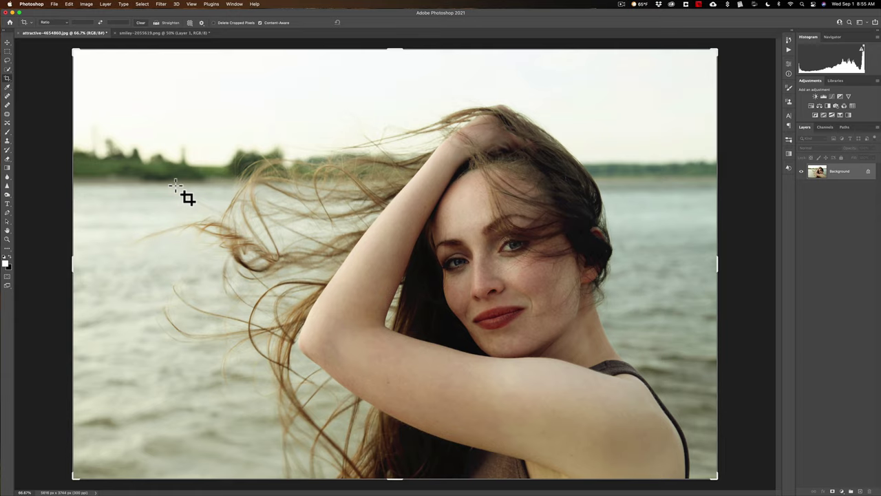
click(6, 42)
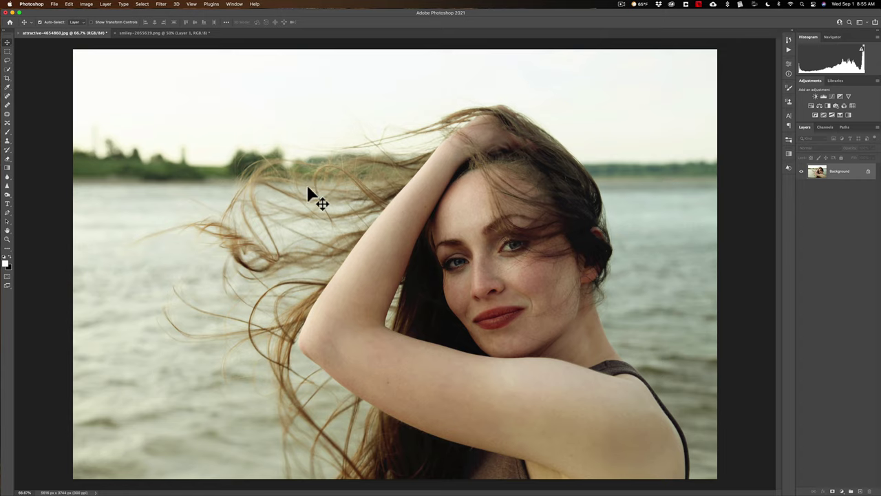
click(86, 5)
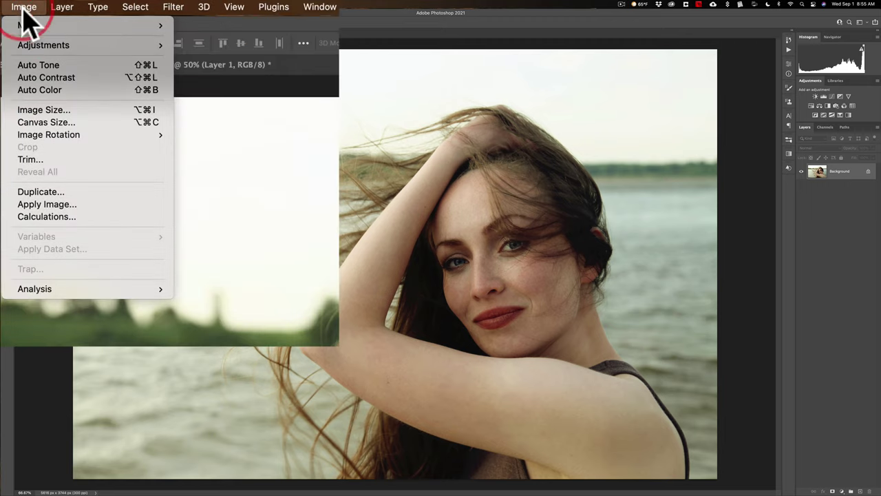
Step: Apply Match Color to the portrait with Neutralize on and Color Intensity raised to about 147
mouse_move(82, 45)
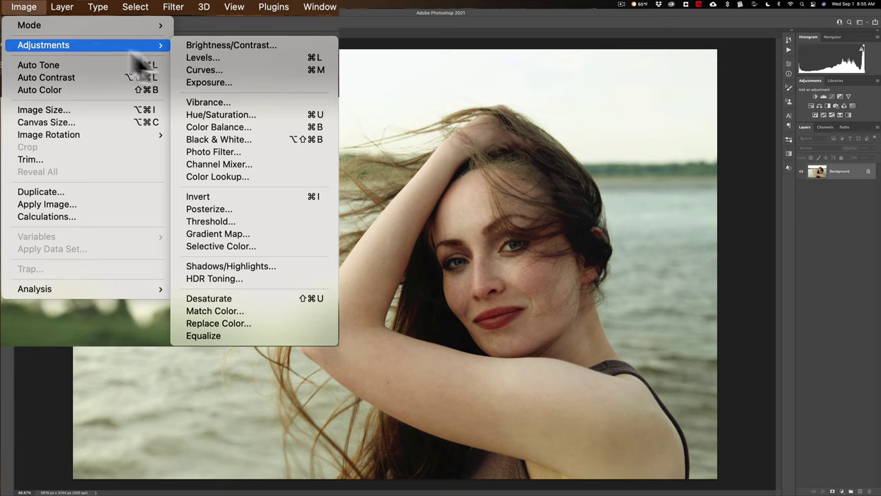
click(240, 311)
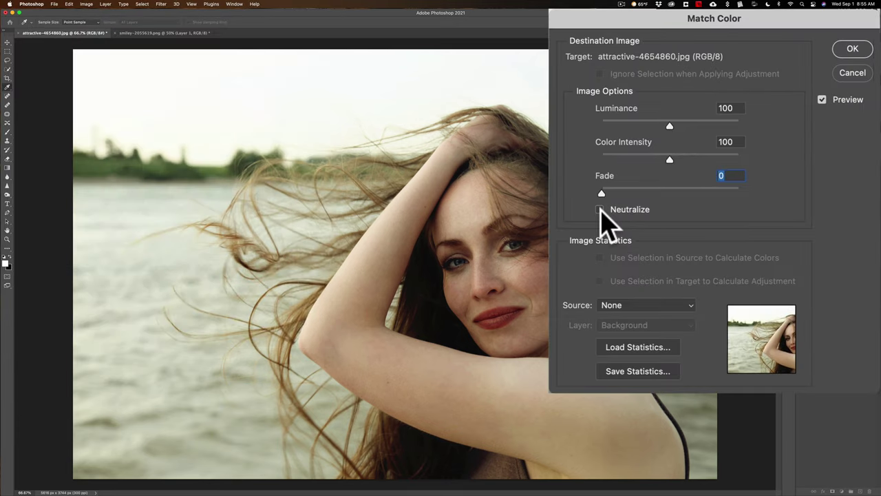
click(599, 210)
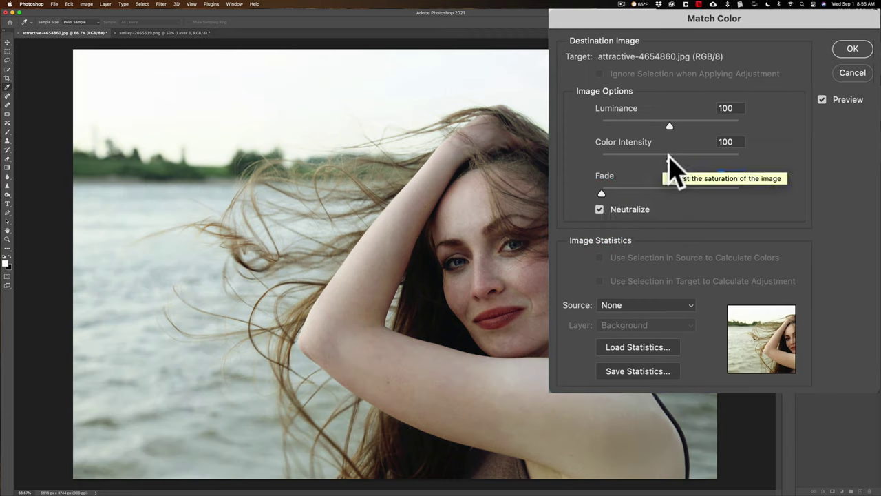
drag(668, 158, 739, 185)
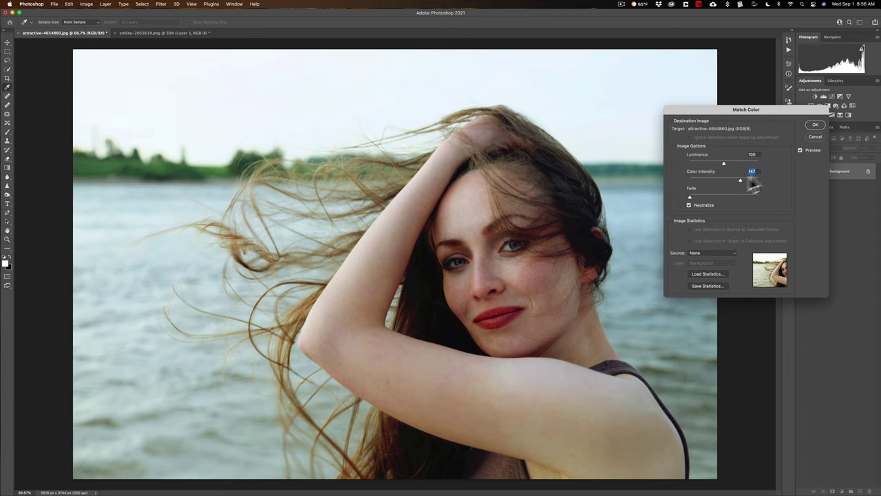
click(815, 125)
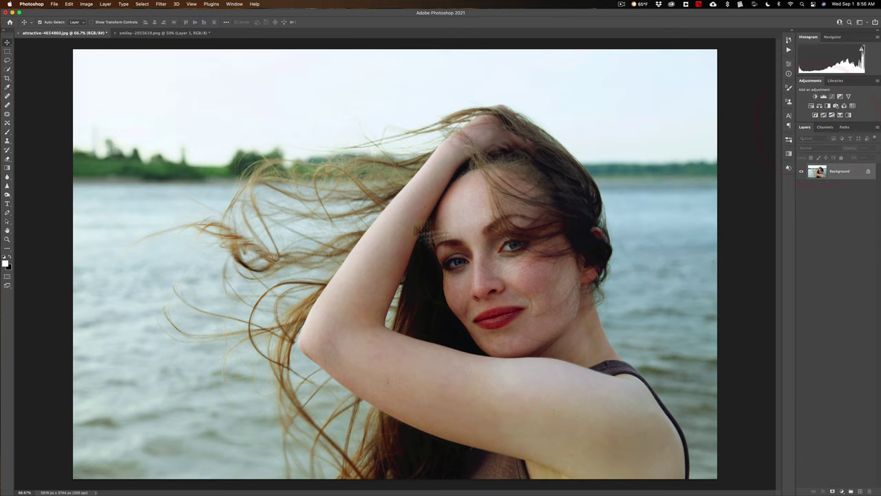
Step: Bring the torn-paper Layer 1 from the smiley document into the portrait, centred over it
click(163, 34)
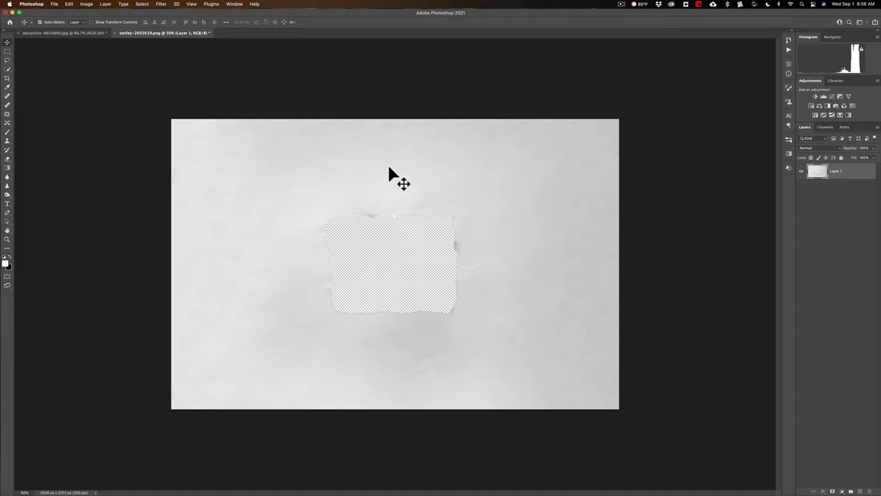
drag(389, 169, 355, 196)
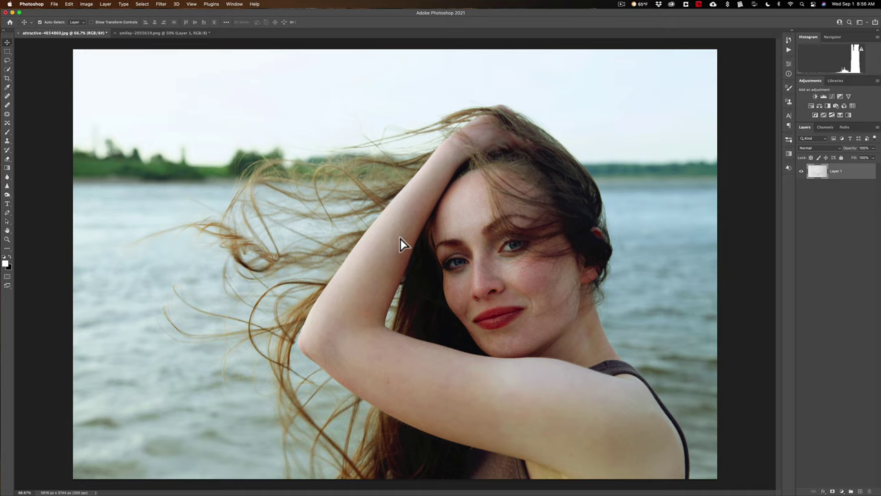
key(shift)
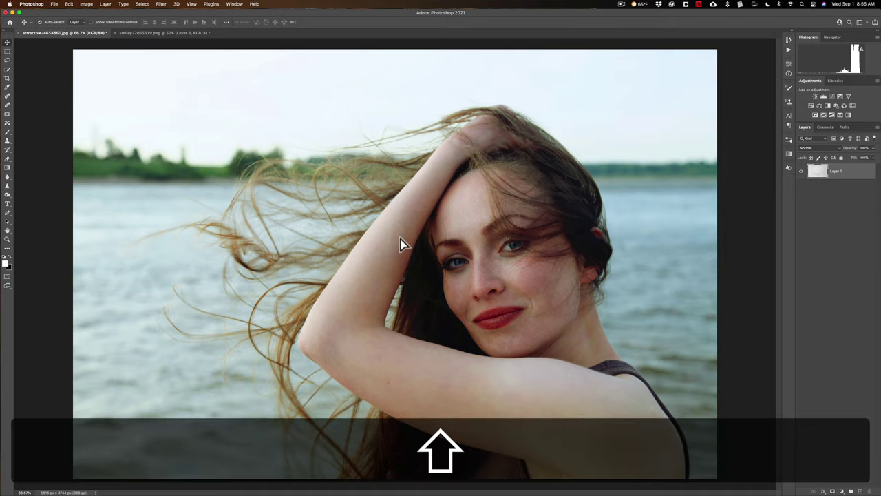
drag(400, 238, 400, 239)
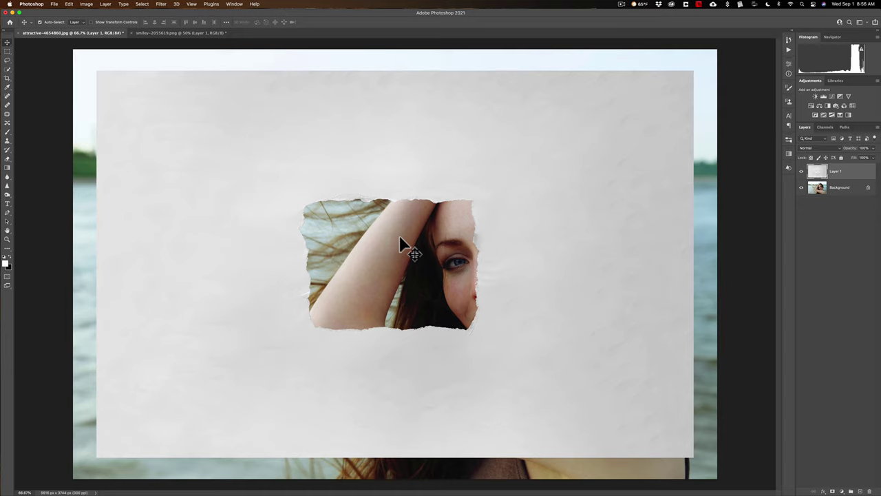
Step: Scale the torn-paper layer to about 114% so it covers the portrait edge to edge
key(super+t)
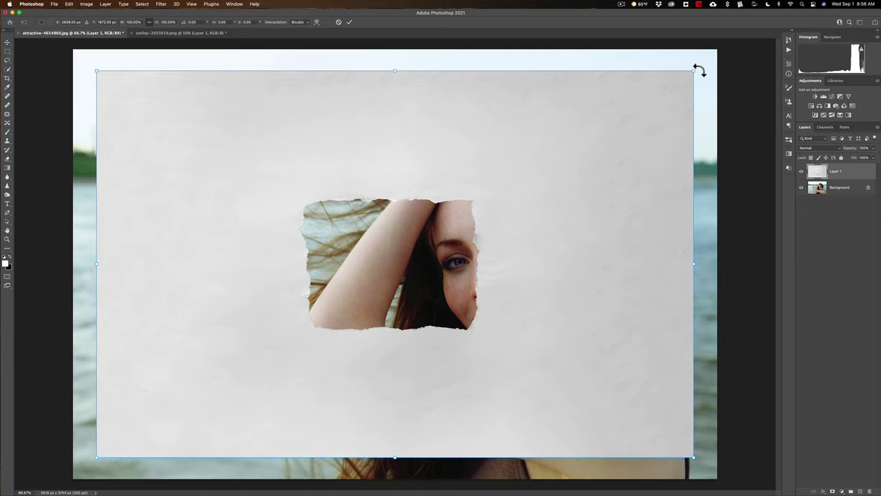
drag(693, 70, 734, 44)
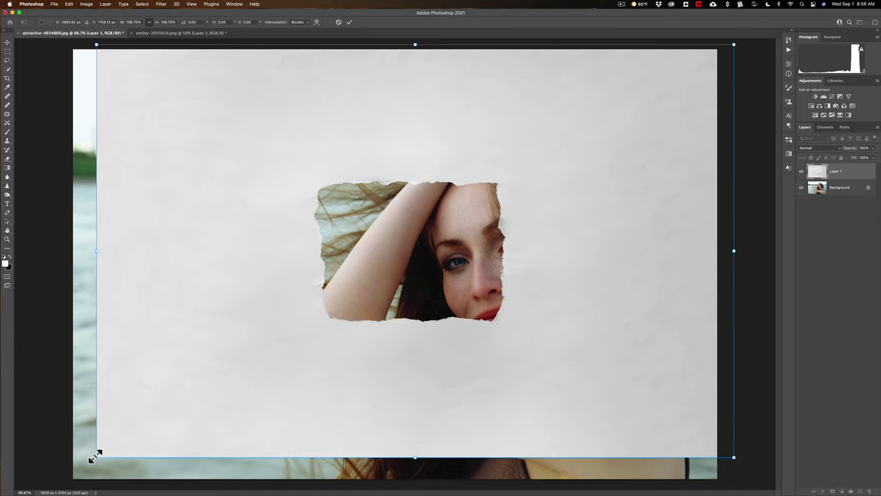
drag(95, 457, 53, 486)
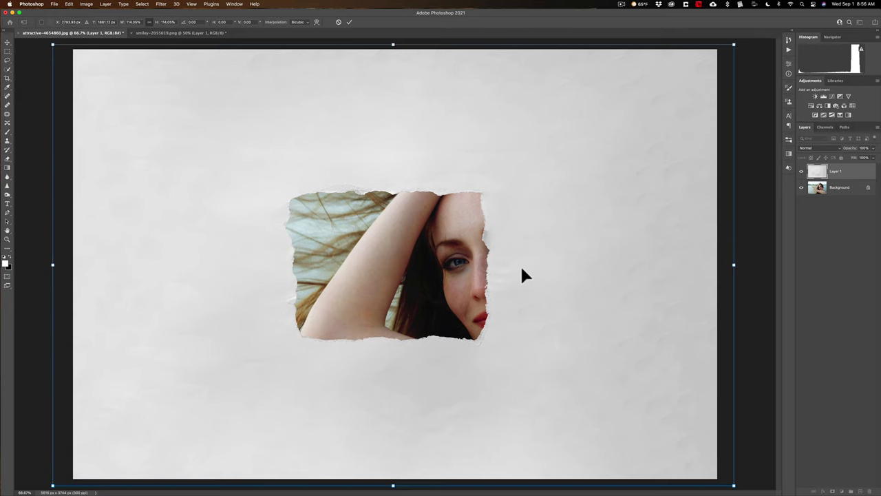
drag(521, 269, 517, 270)
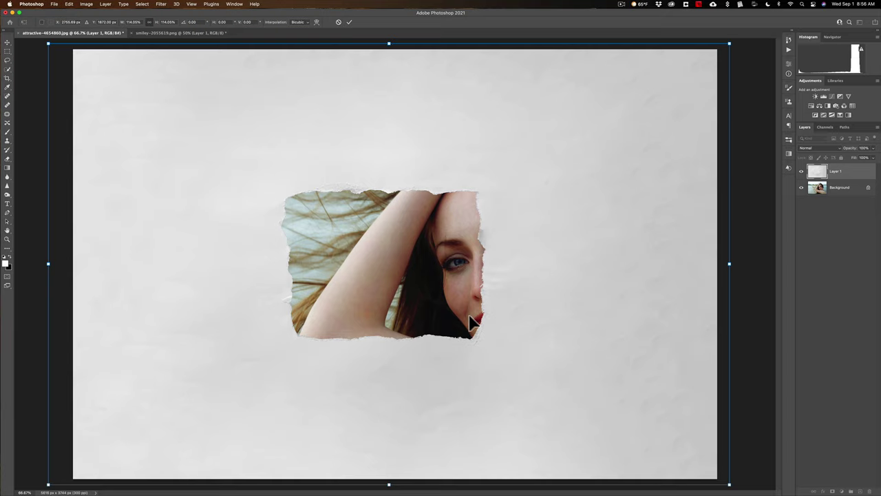
click(349, 23)
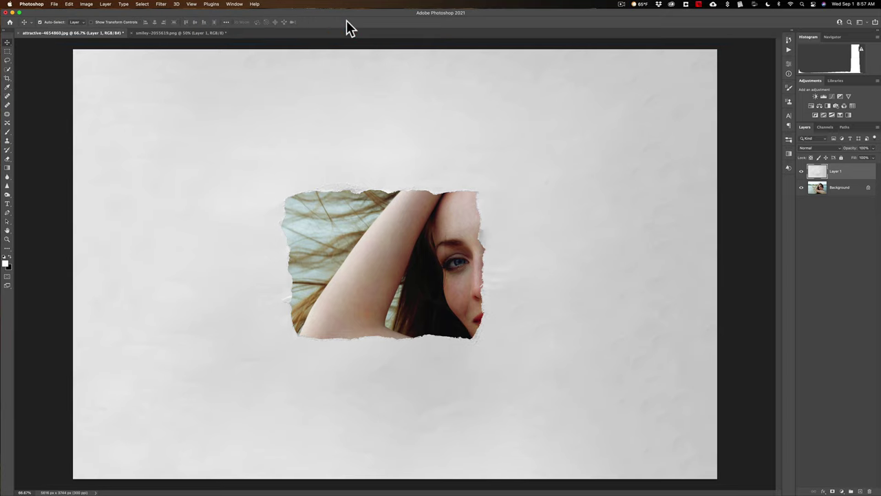
Step: Duplicate the Background layer and stack Background copy above Layer 1
click(826, 205)
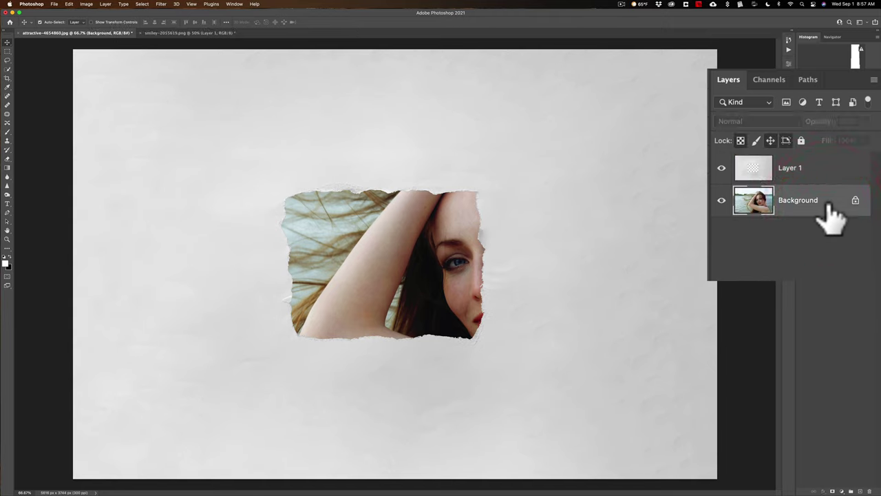
key(super+j)
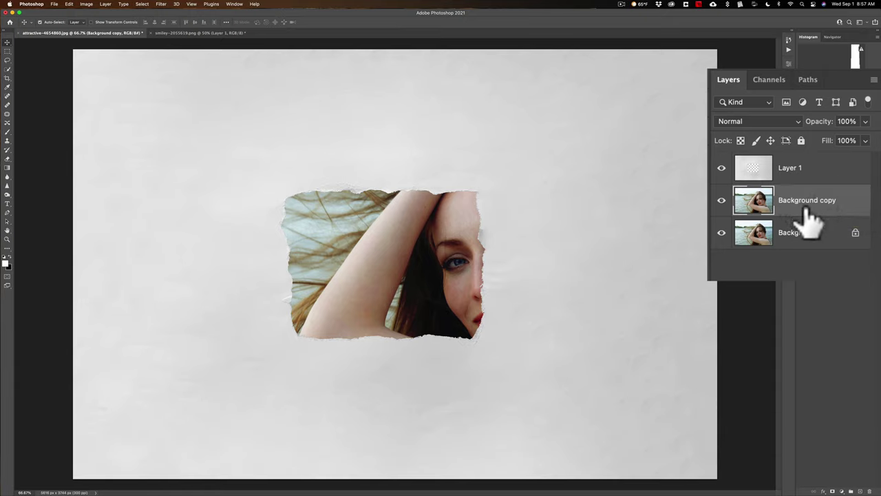
drag(812, 216, 809, 177)
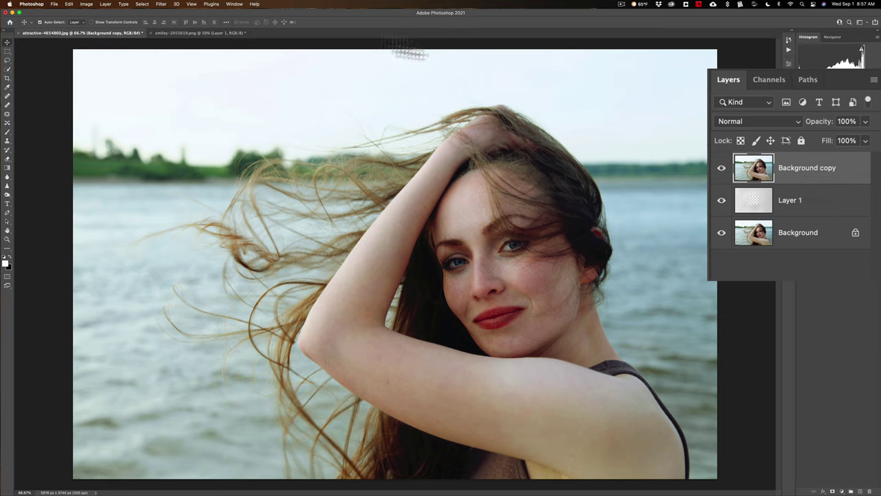
Step: Apply the Stylize > Find Edges filter to Background copy
click(161, 4)
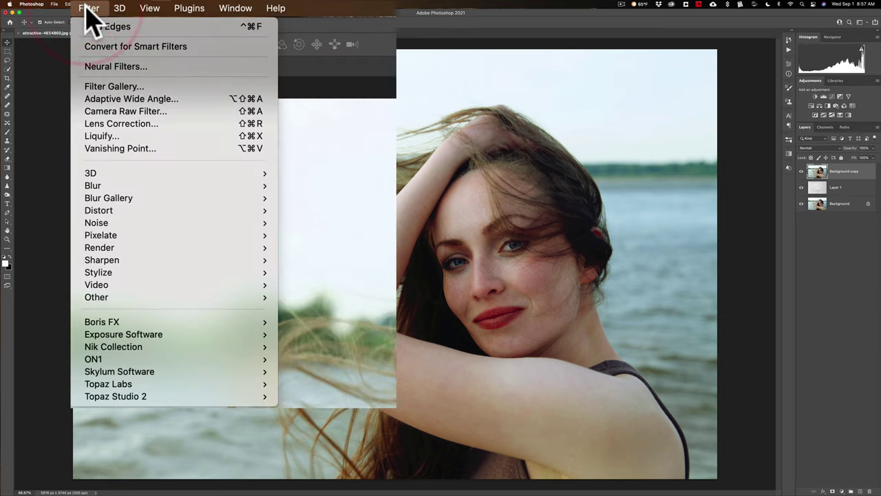
mouse_move(229, 274)
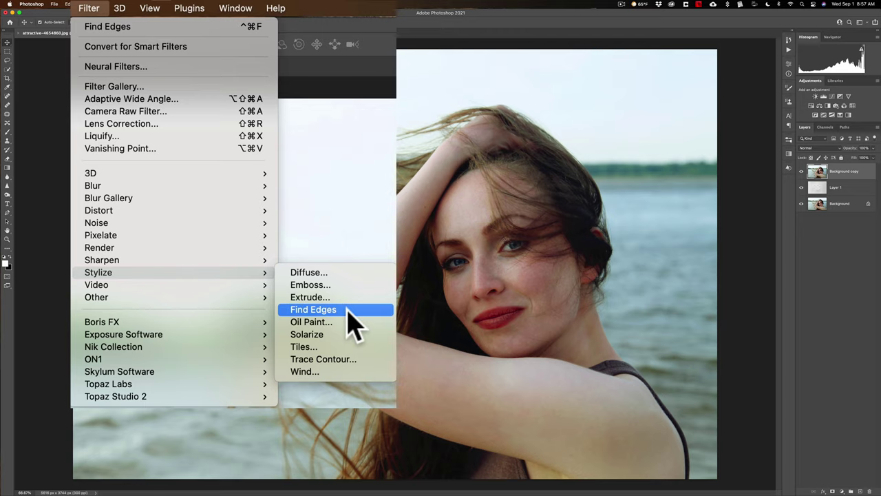
click(292, 160)
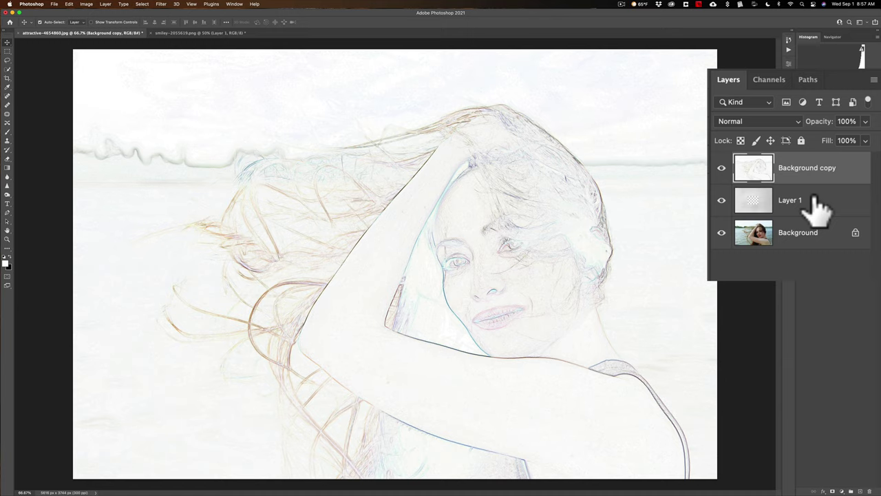
Step: Clip Background copy to the torn-paper layer and desaturate it to grey
key(alt)
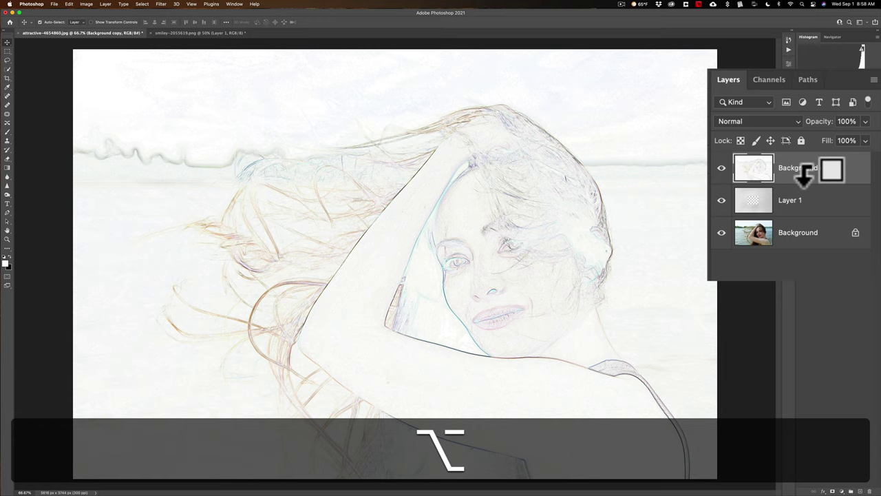
alt+click(804, 177)
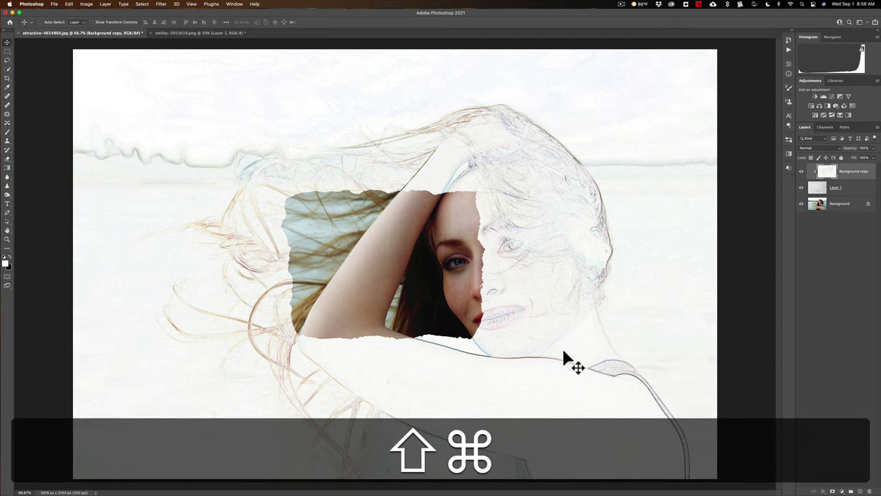
key(shift+super+u)
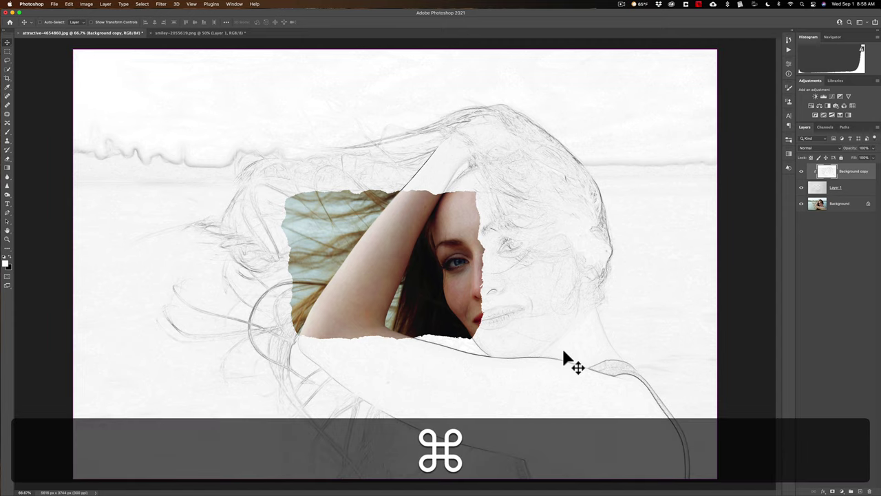
Step: Apply Levels with the input black point at 66 to darken the sketch lines
key(super+l)
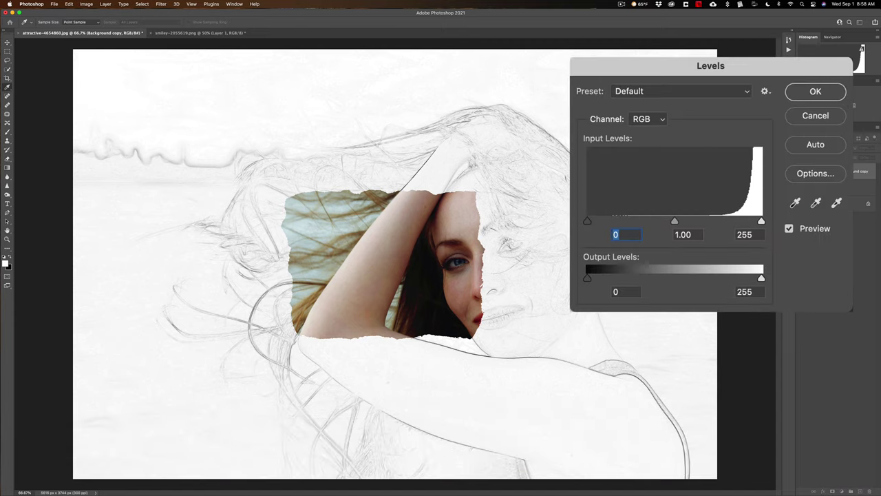
drag(588, 220, 630, 220)
click(819, 94)
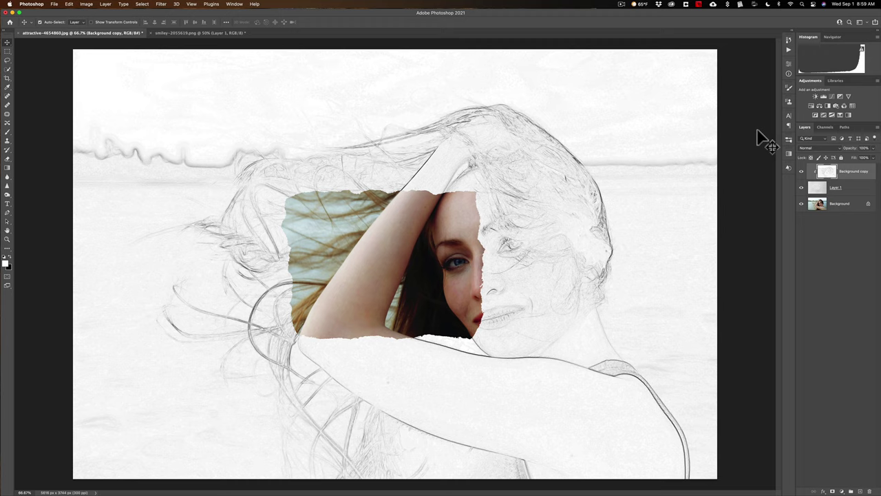
key(ctrl+Right)
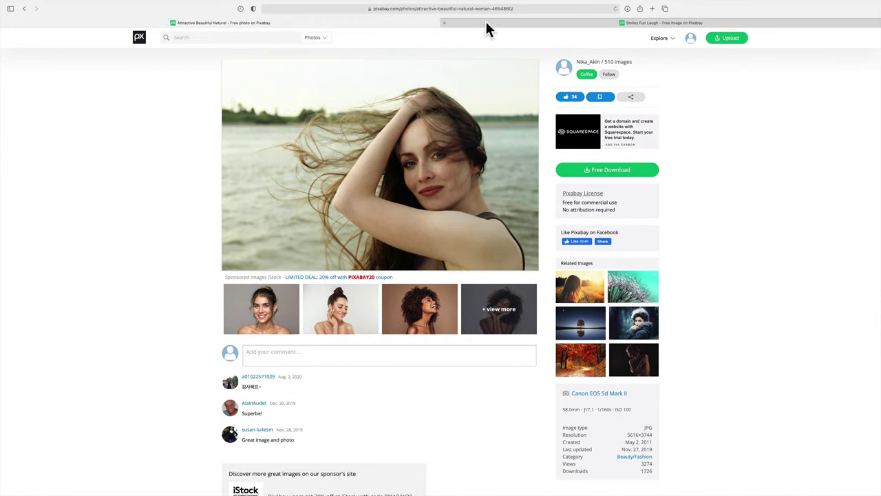
key(ctrl+Left)
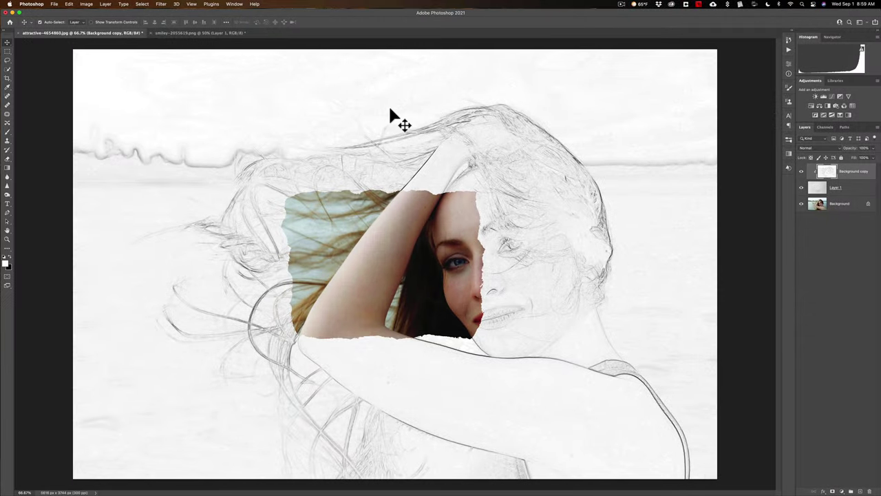